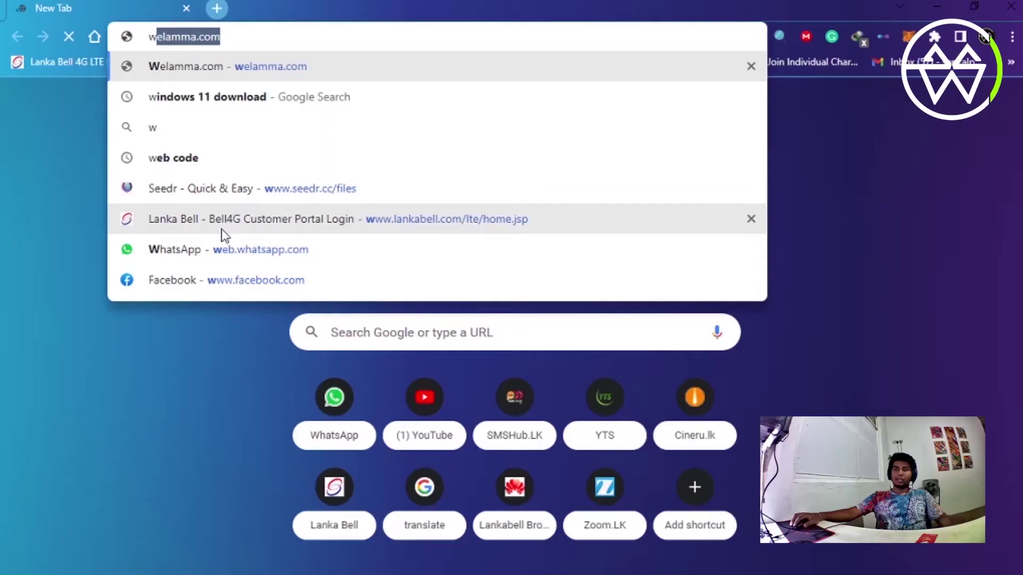
text(i)
Search Google for 'windows 11 download' and follow Microsoft's official Download Windows 11 result
click(224, 72)
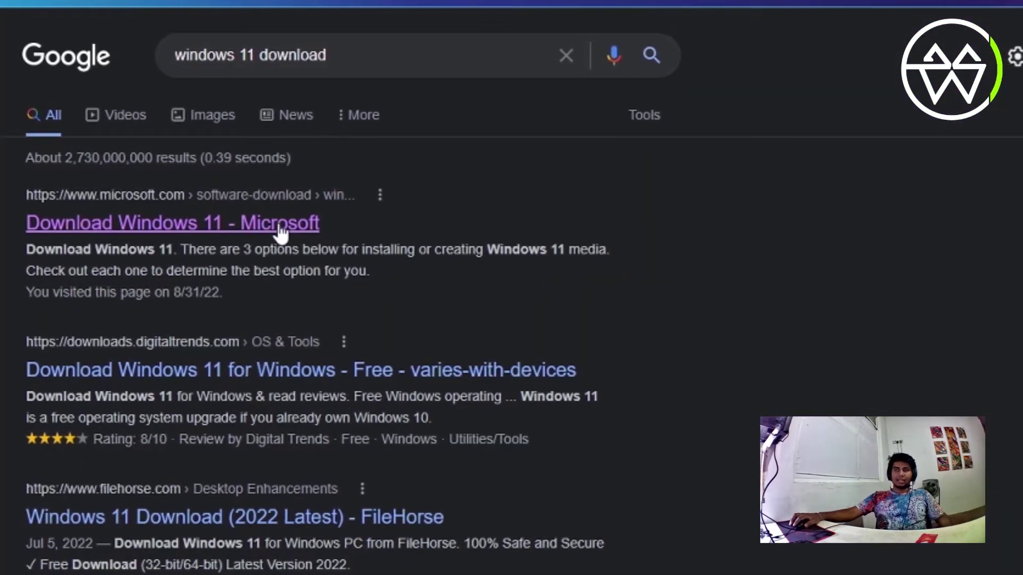
click(272, 228)
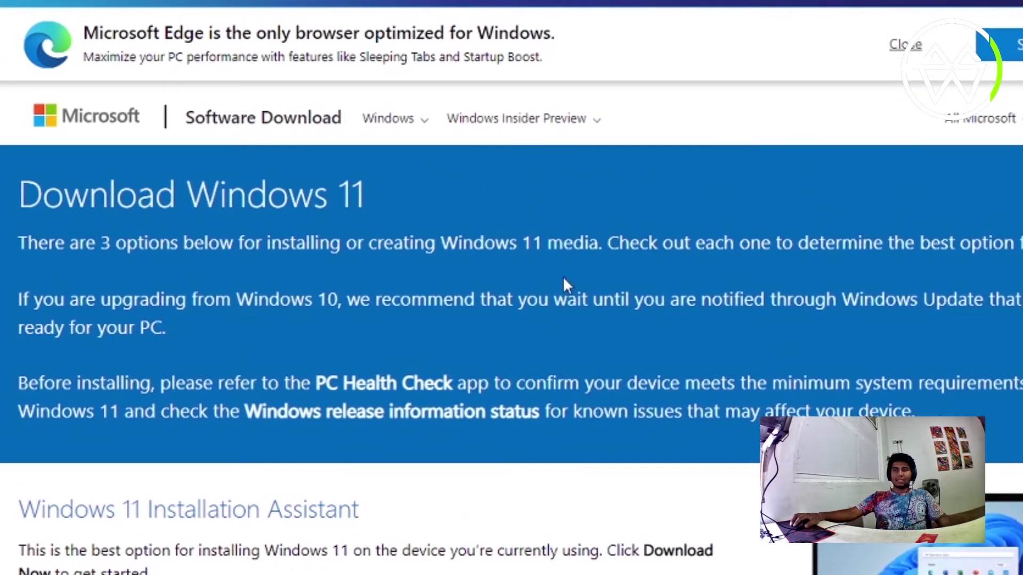
scroll(411, 375, down, 5)
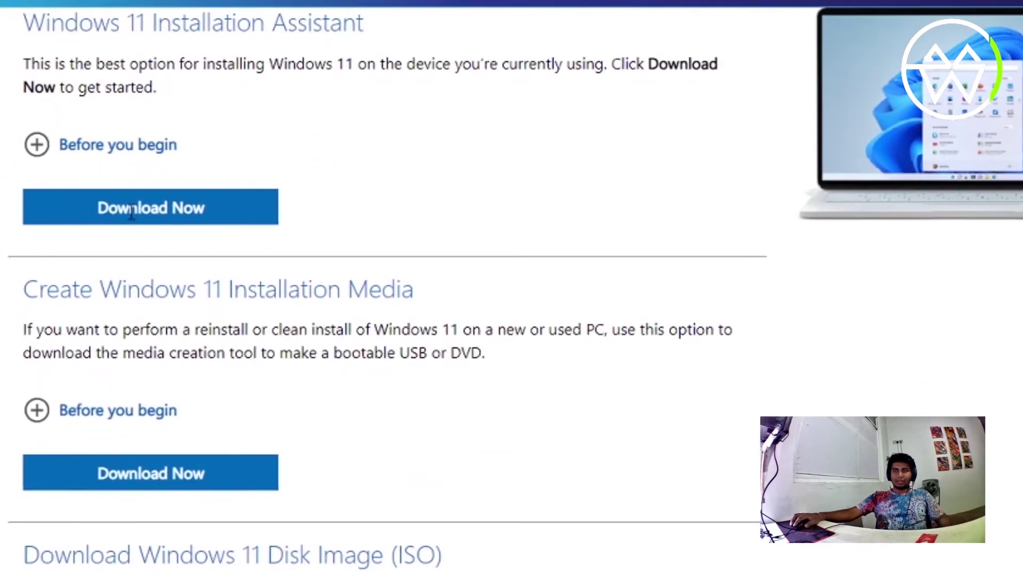
scroll(131, 211, down, 5)
scroll(152, 241, up, 2)
scroll(295, 206, up, 2)
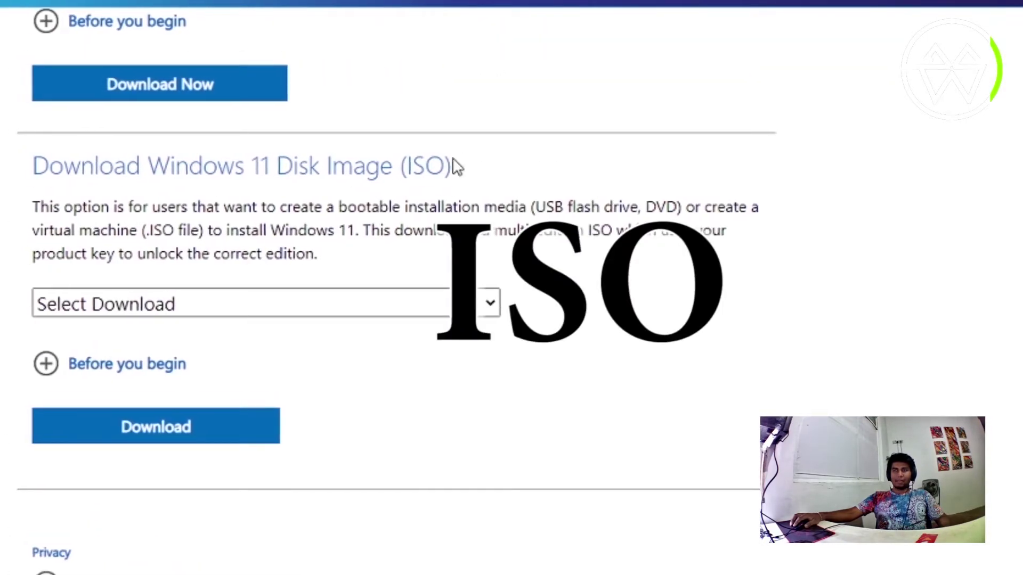
Request the Windows 11 multi-edition ISO in English (United States) to get its 64-bit download link
click(198, 315)
click(190, 353)
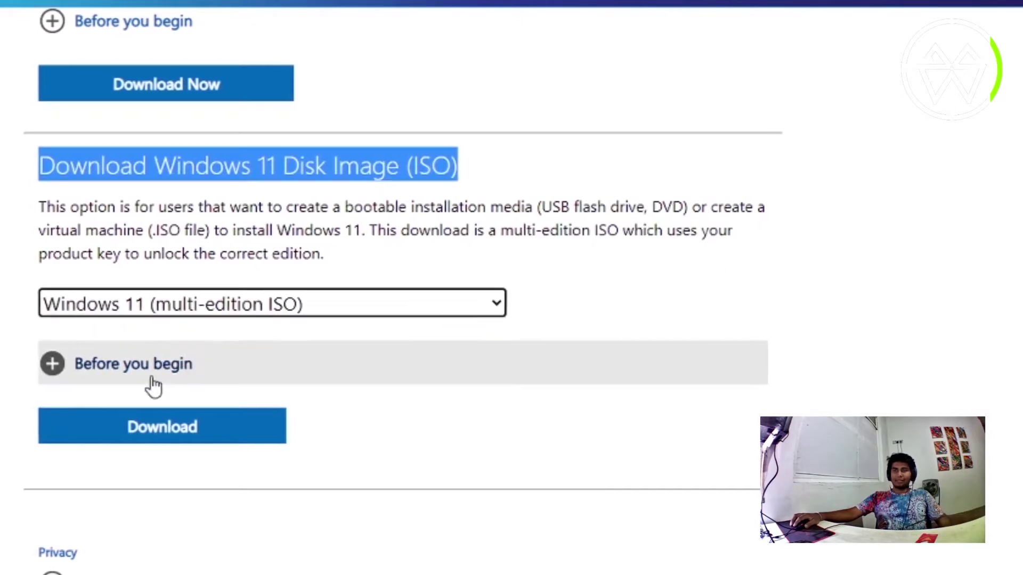
click(170, 427)
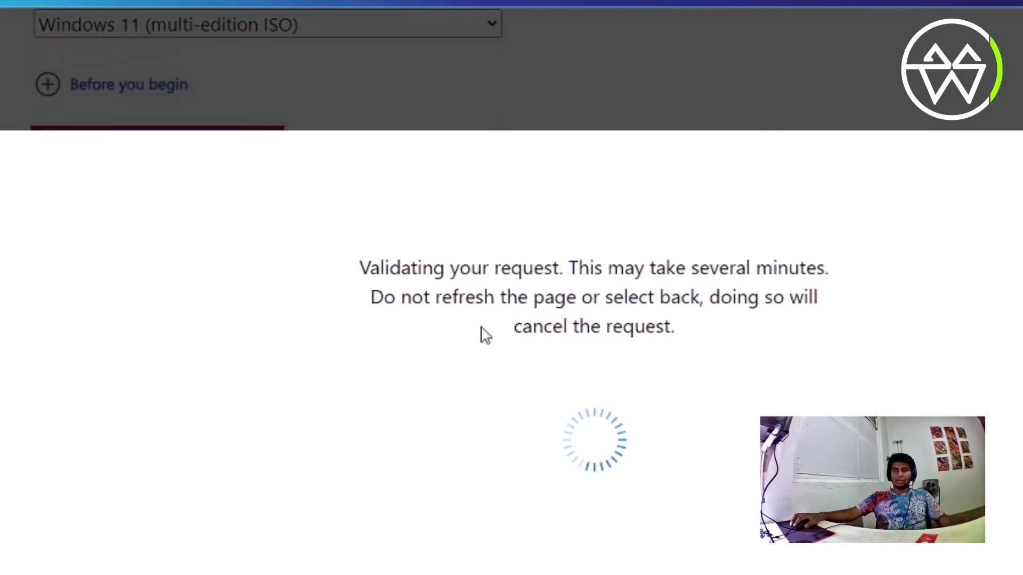
click(254, 338)
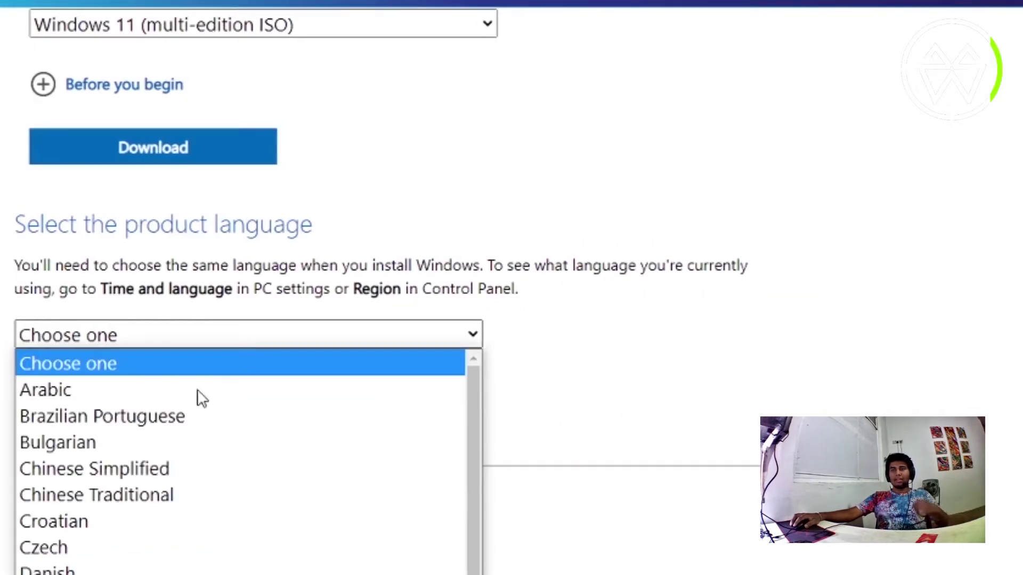
scroll(132, 439, down, 6)
scroll(132, 438, up, 6)
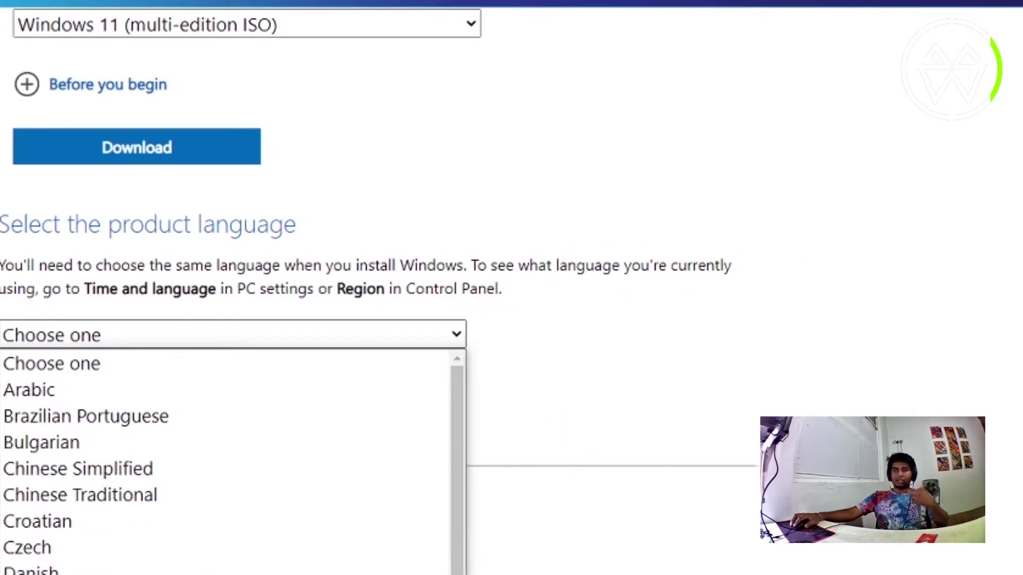
click(57, 571)
click(125, 432)
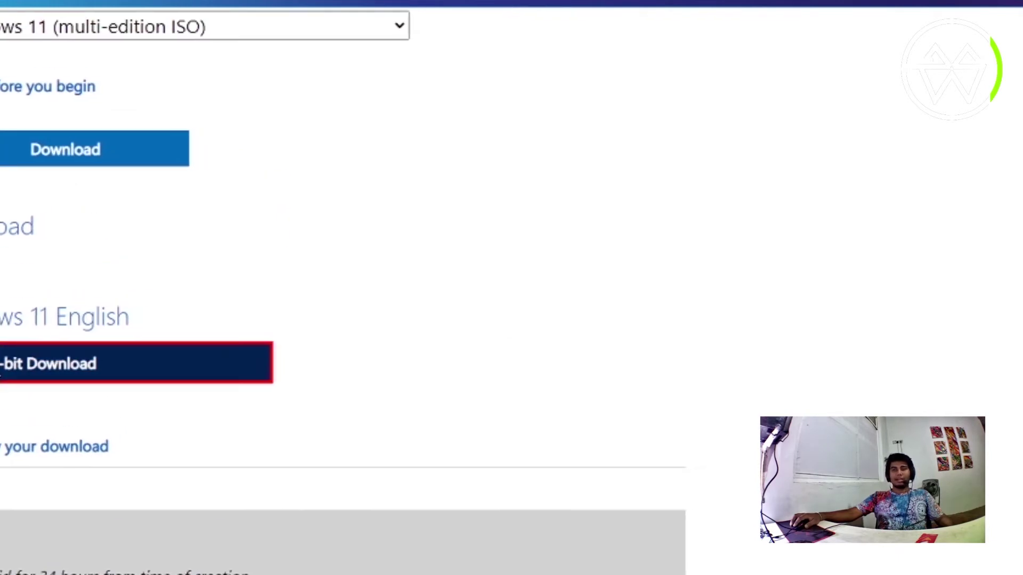
Download the 64-bit English ISO into Downloads with Internet Download Manager and dismiss the progress window
click(46, 368)
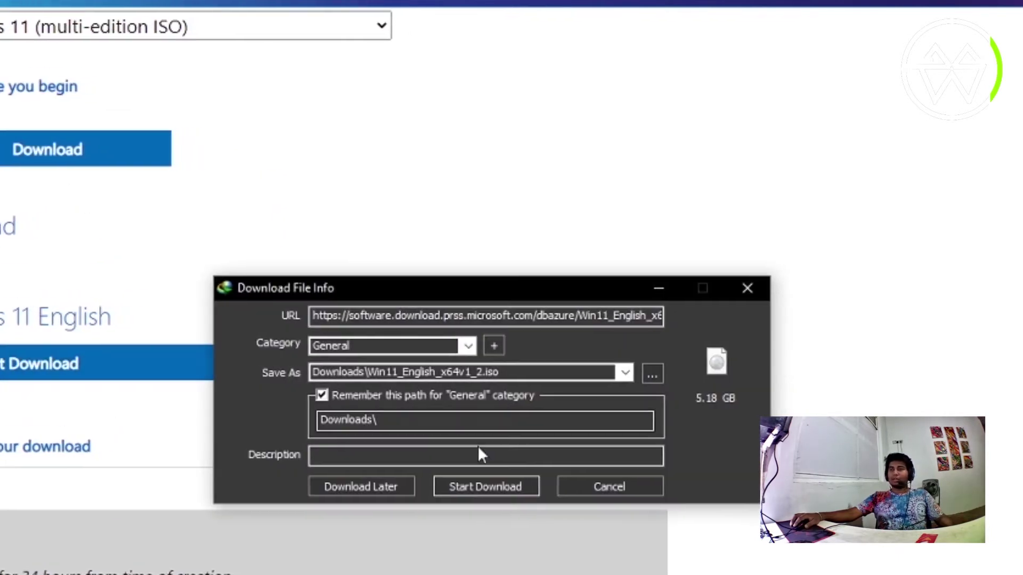
click(470, 497)
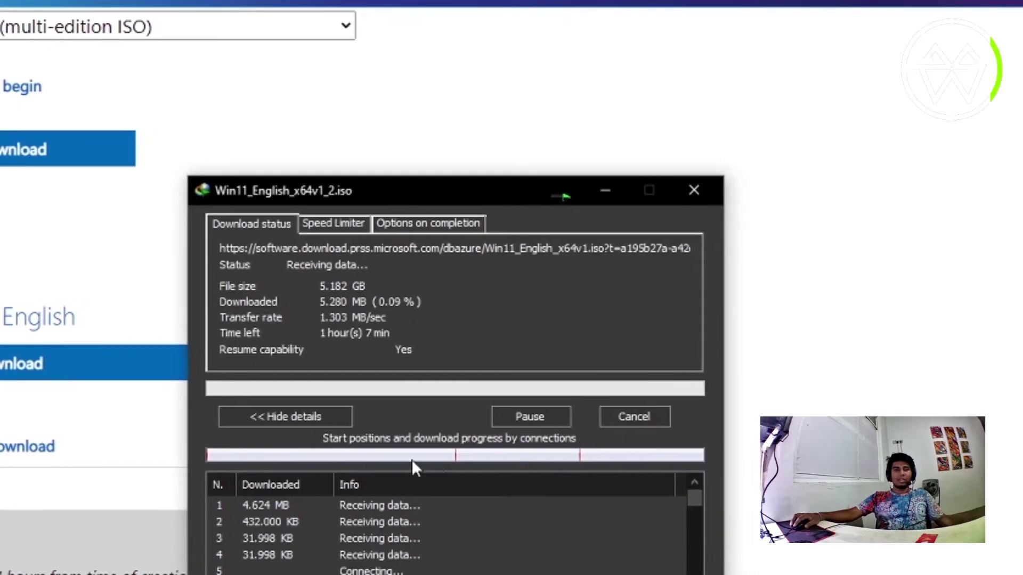
click(630, 425)
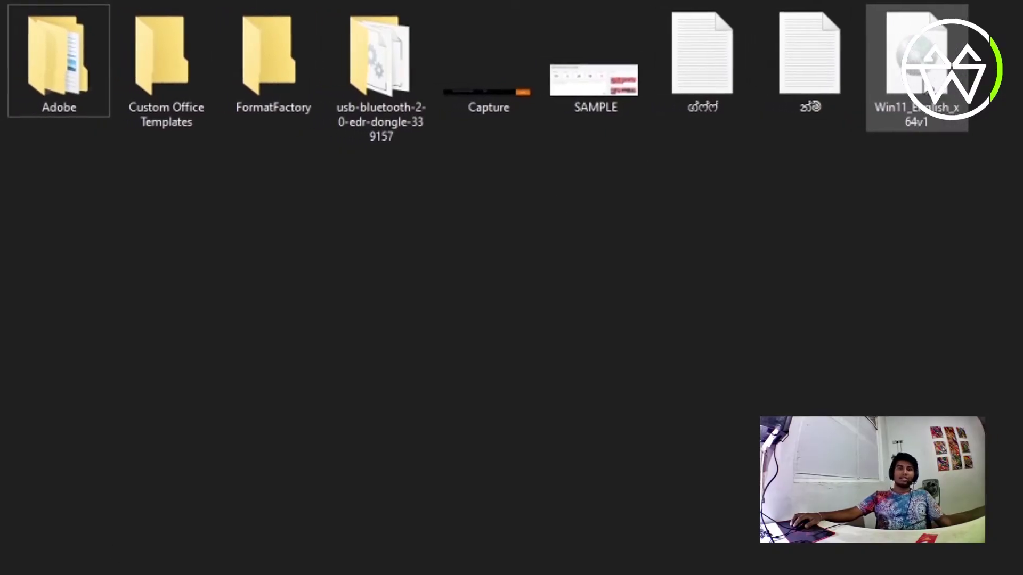
Mount the downloaded Win11 ISO as a drive and copy all eight setup items from it
click(919, 83)
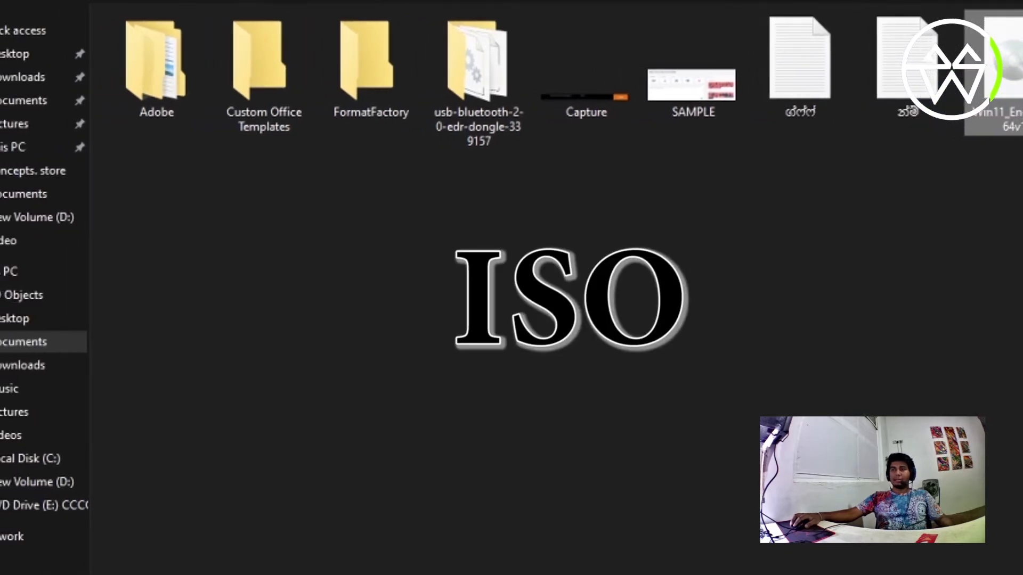
double_click(960, 72)
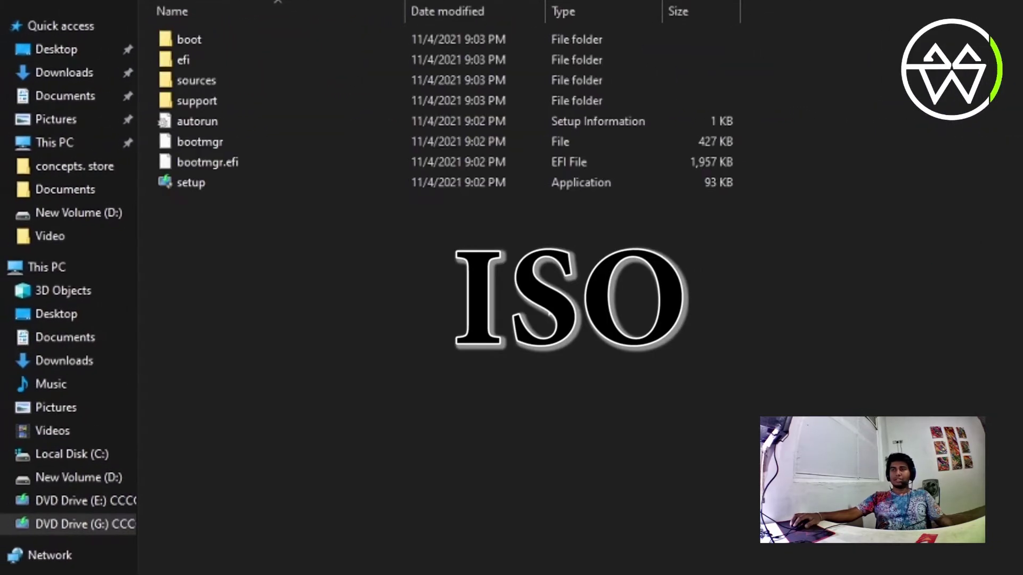
drag(680, 272, 224, 22)
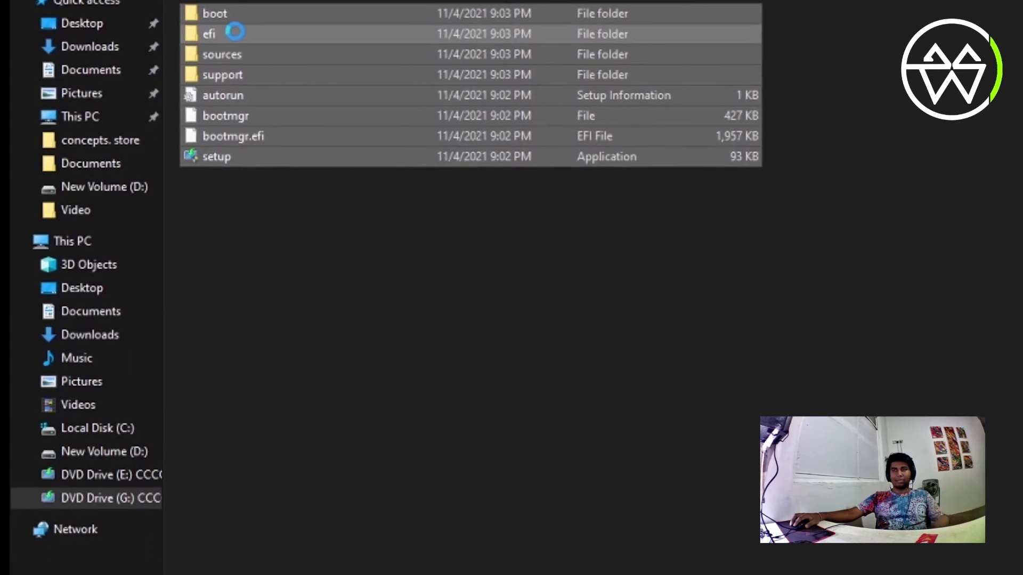
right_click(236, 10)
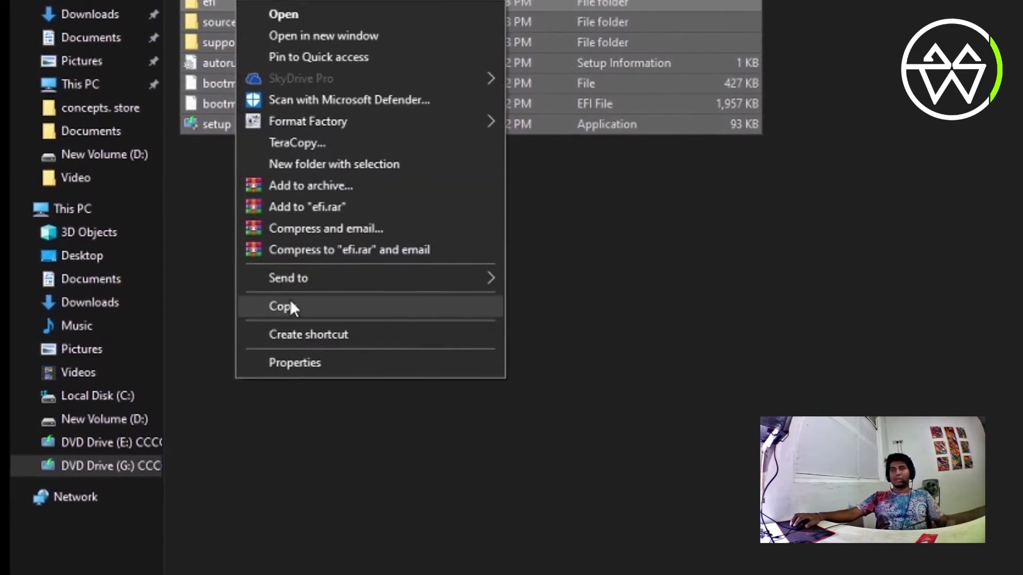
click(287, 314)
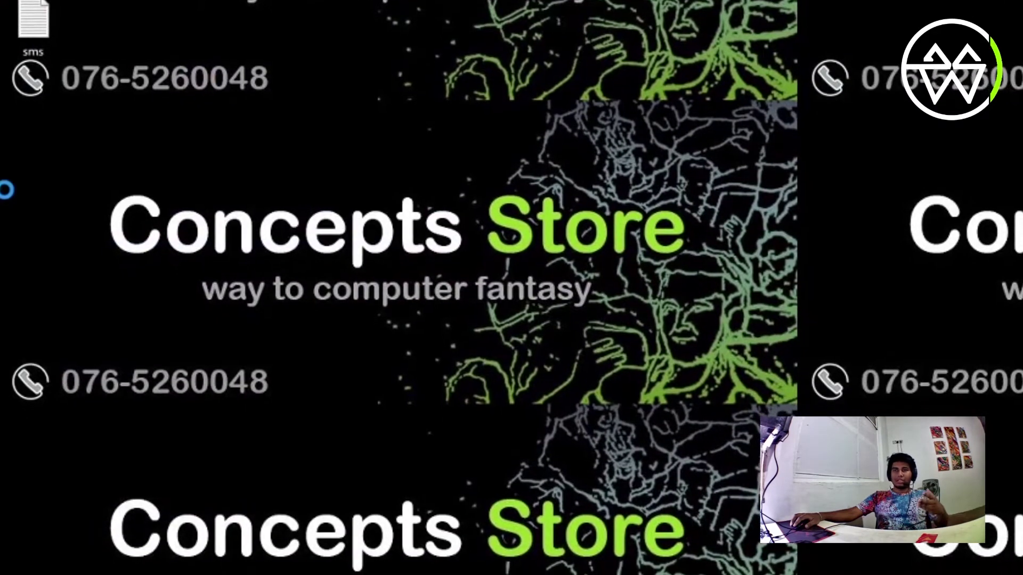
Create a new desktop folder named 'Windows 11' and open it
right_click(6, 189)
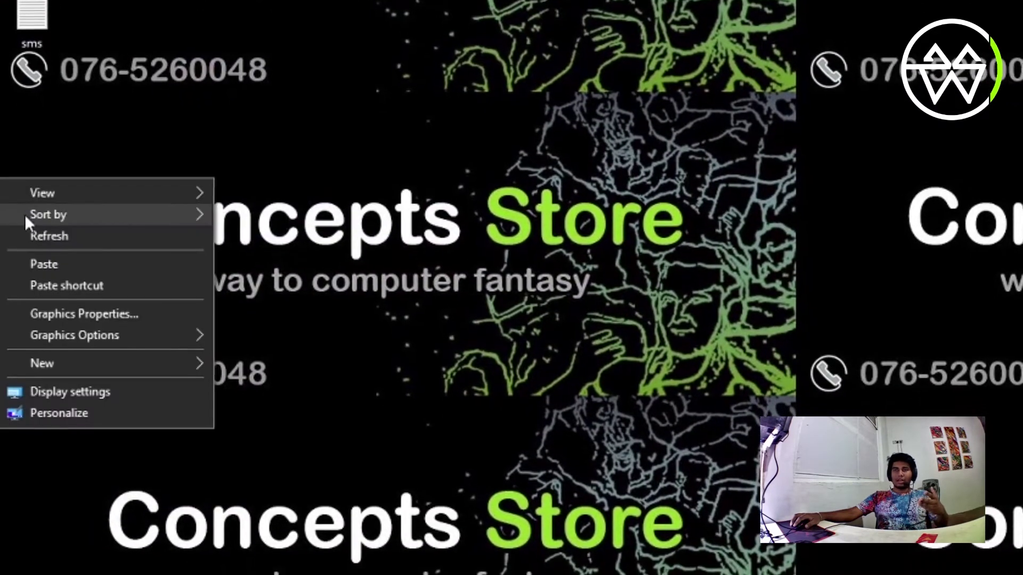
right_click(505, 264)
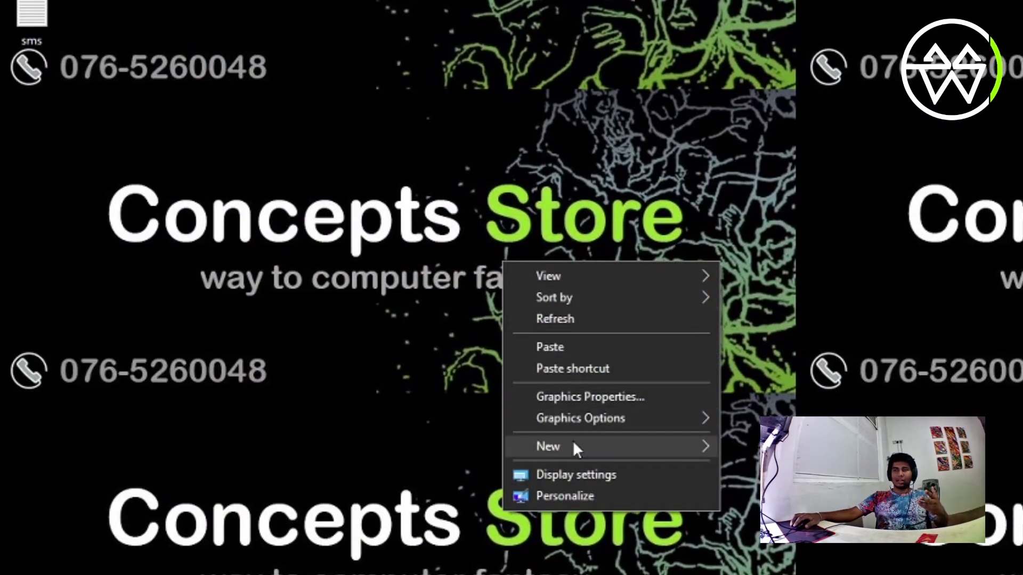
mouse_move(559, 447)
click(739, 448)
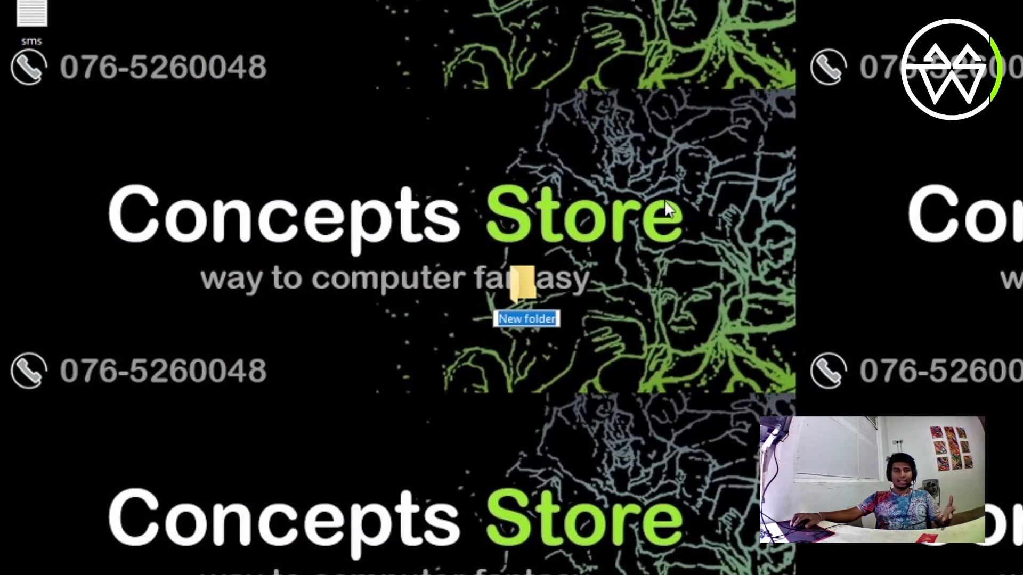
text(Windows 11)
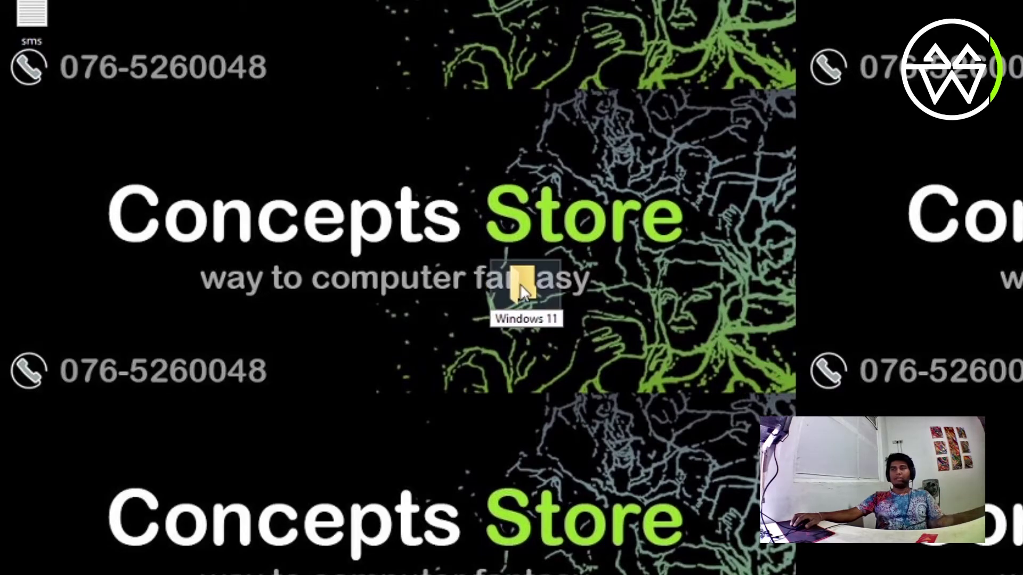
key(Return)
double_click(521, 284)
Paste the copied setup files into the Windows 11 folder and enter its sources subfolder
right_click(365, 135)
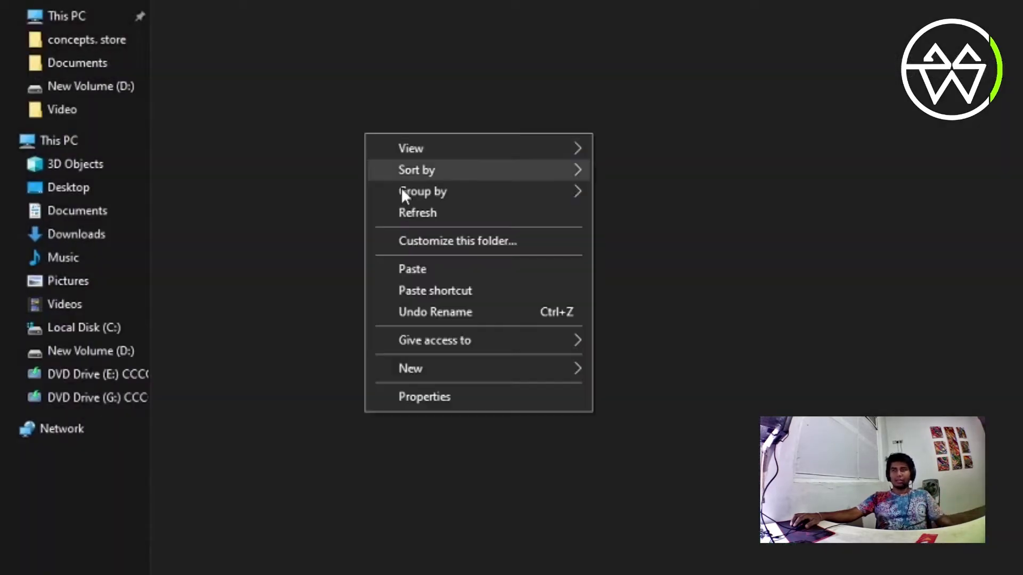
click(415, 269)
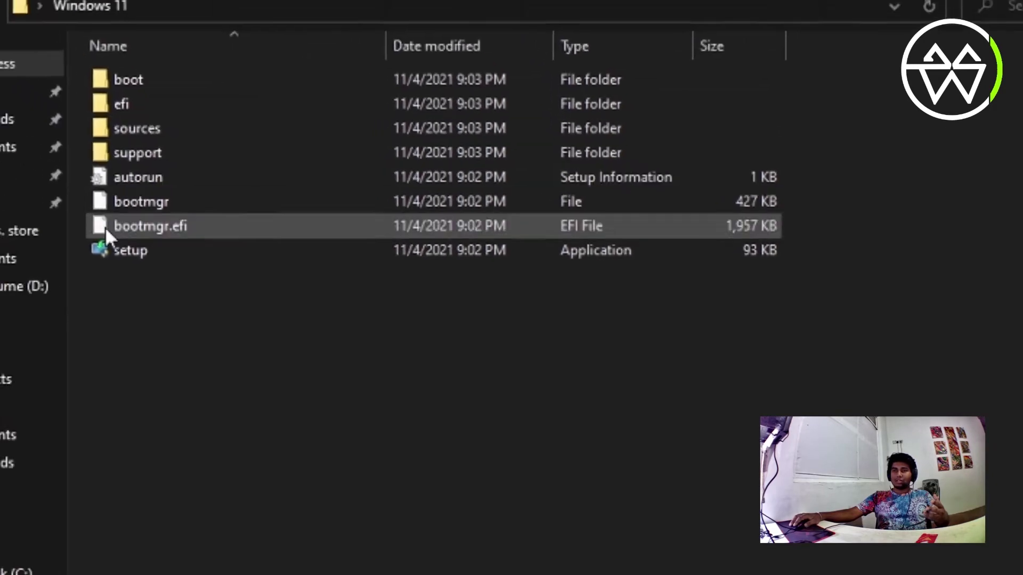
double_click(250, 216)
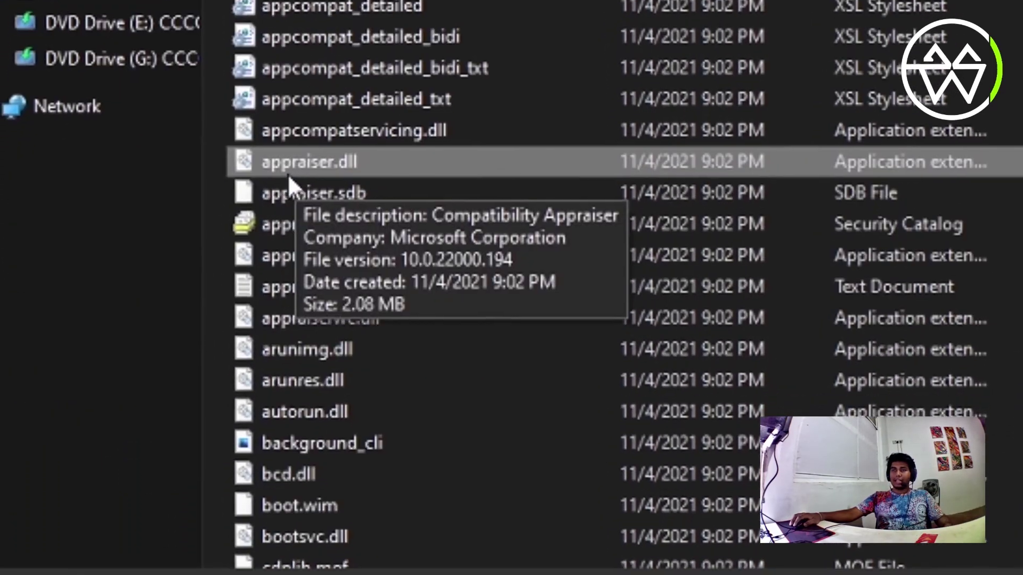
Delete appraiserres.dll from the sources folder and return to the Windows 11 folder
click(232, 172)
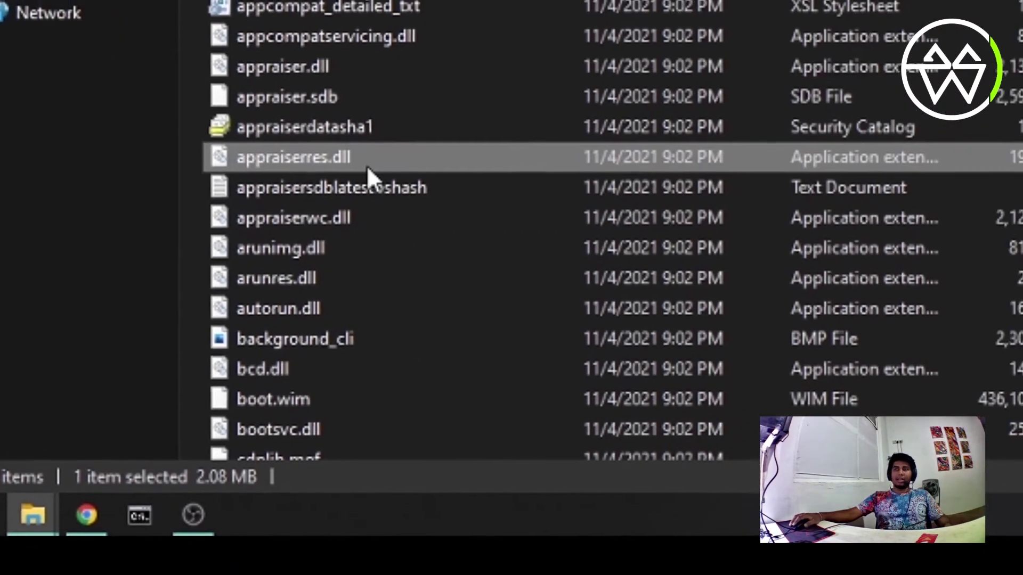
click(357, 177)
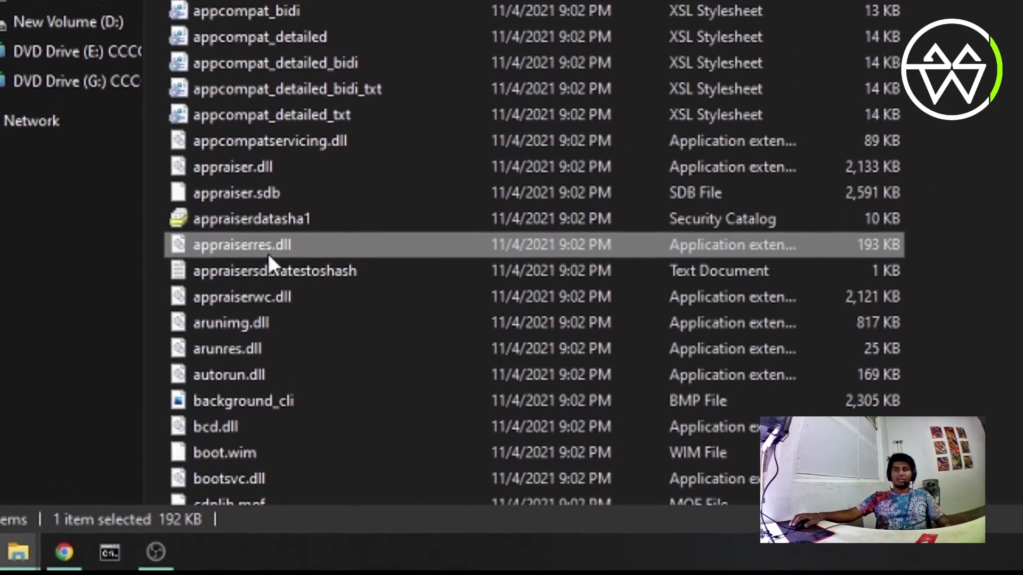
double_click(268, 253)
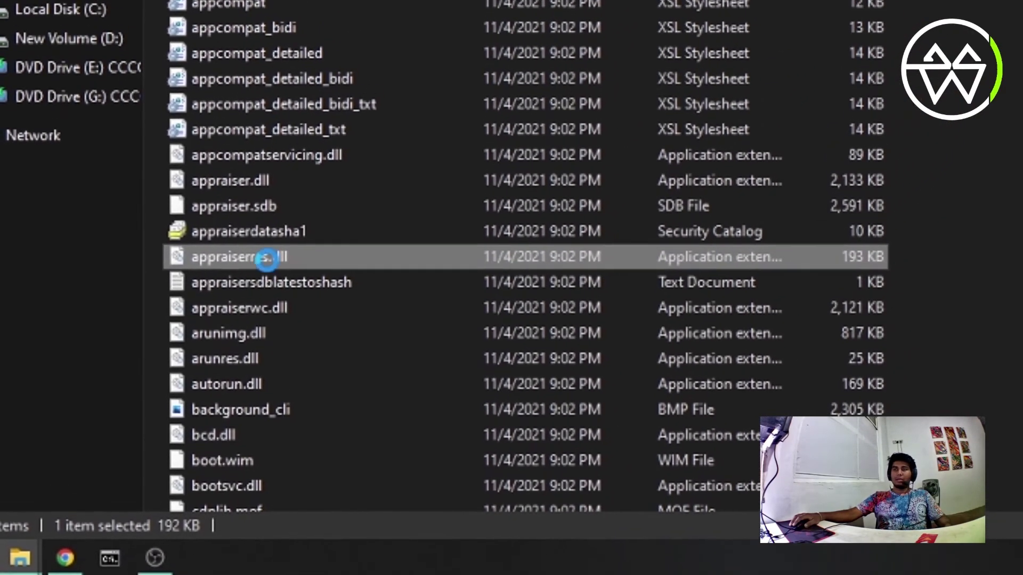
right_click(267, 269)
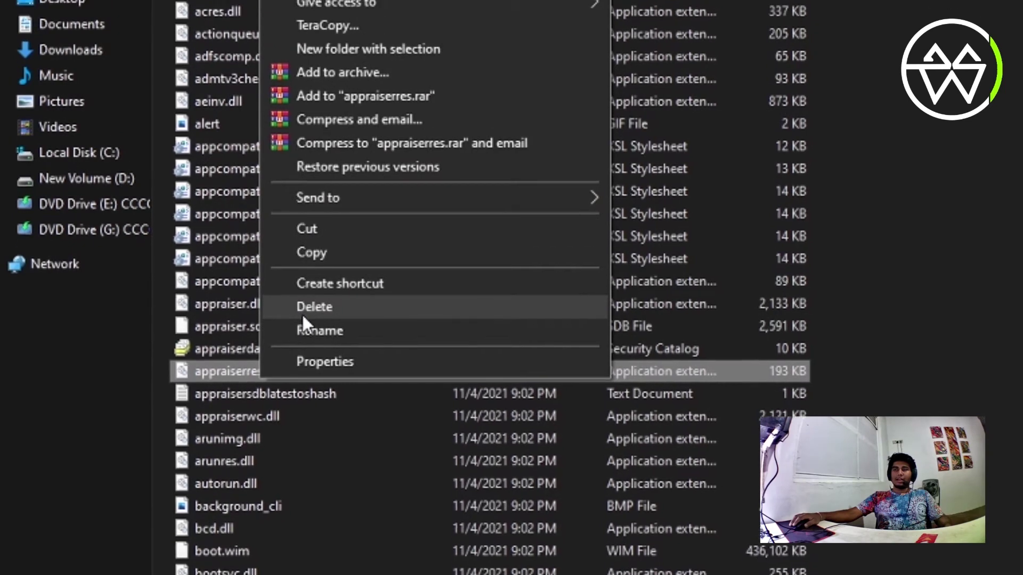
click(311, 255)
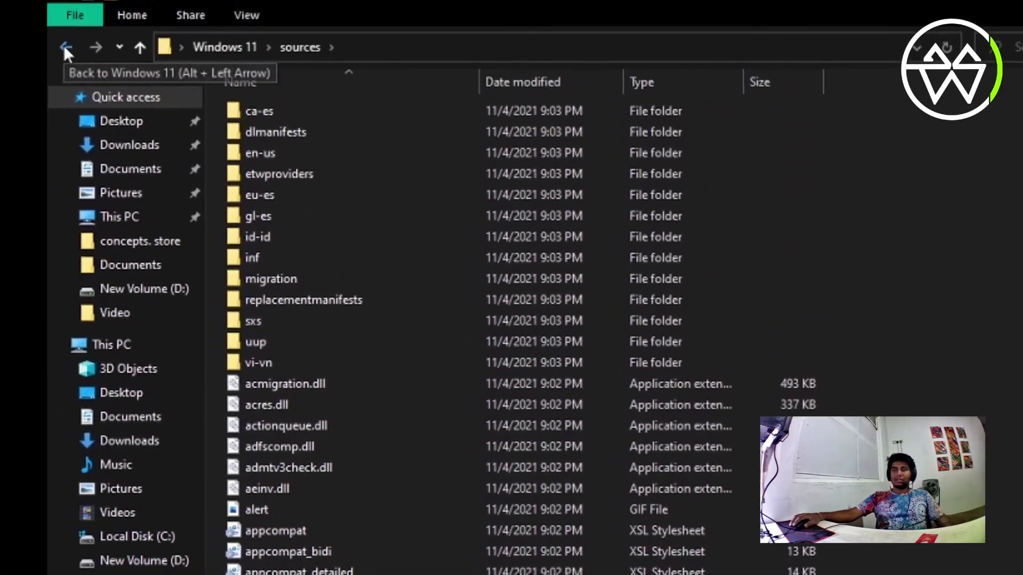
click(67, 117)
Run setup with 'I want to help make the installation better' ticked and accept the license terms to upgrade
right_click(328, 439)
click(344, 511)
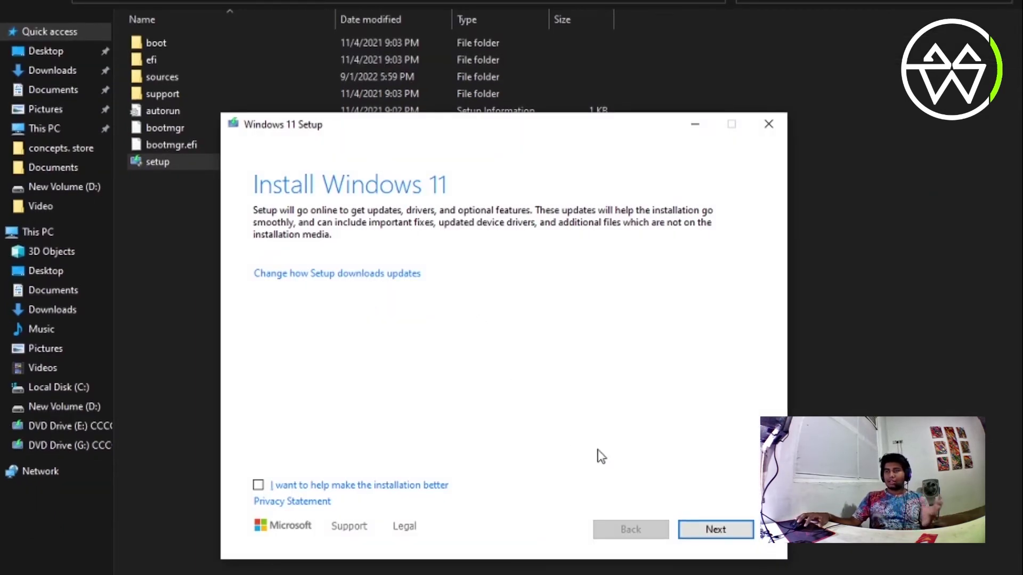
click(344, 484)
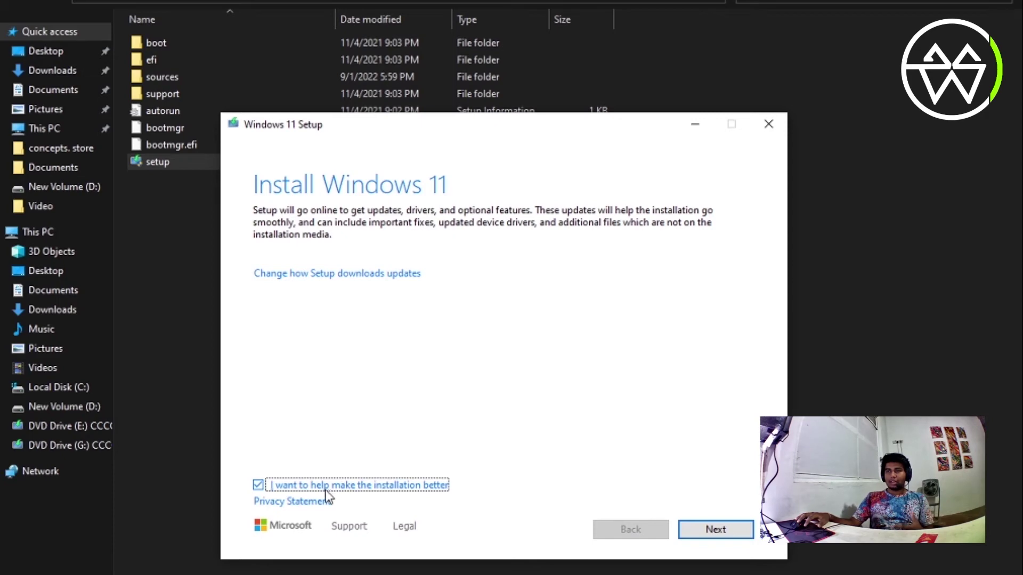
click(715, 532)
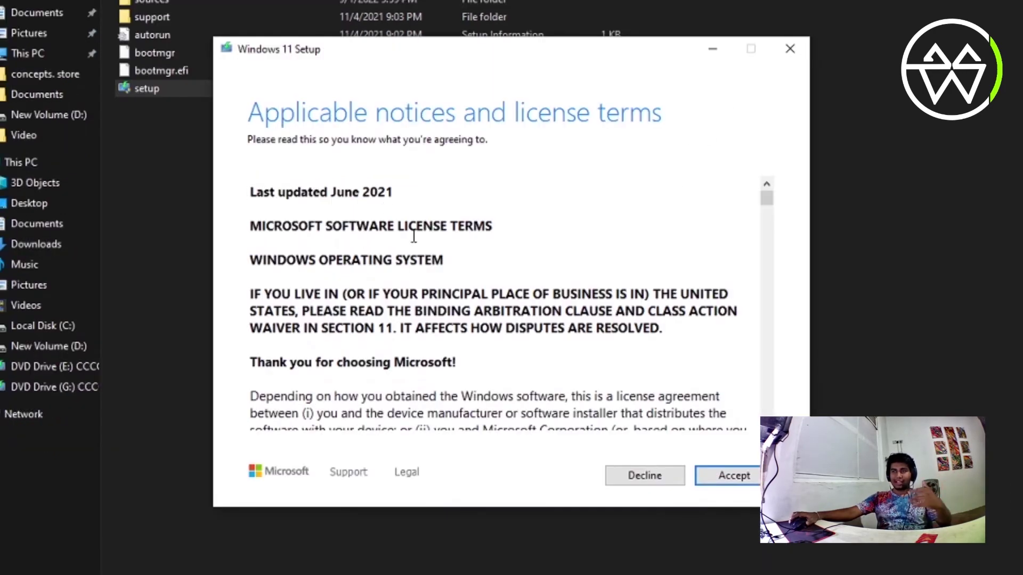
scroll(441, 258, down, 7)
scroll(470, 263, up, 3)
scroll(471, 262, up, 4)
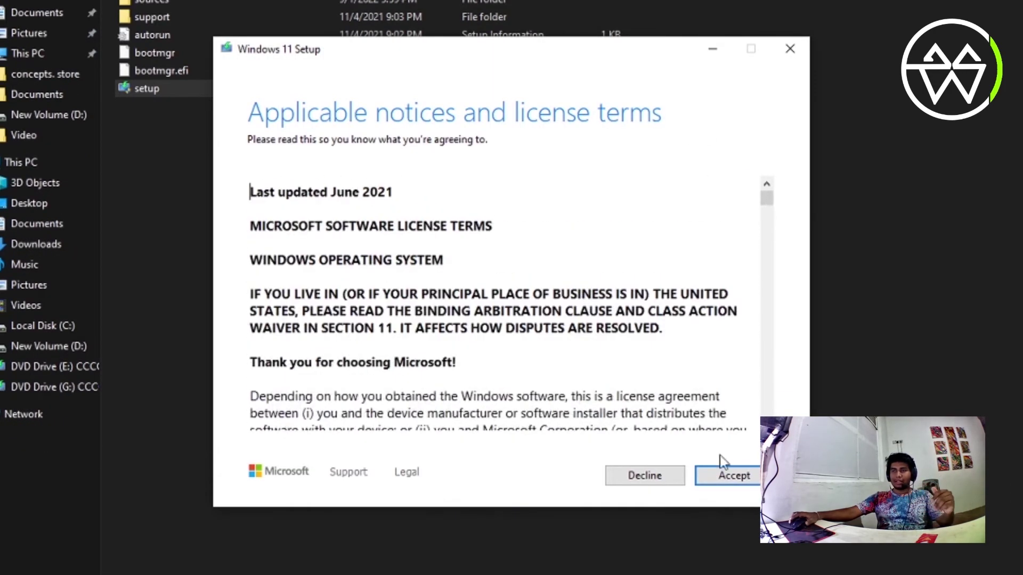
click(724, 469)
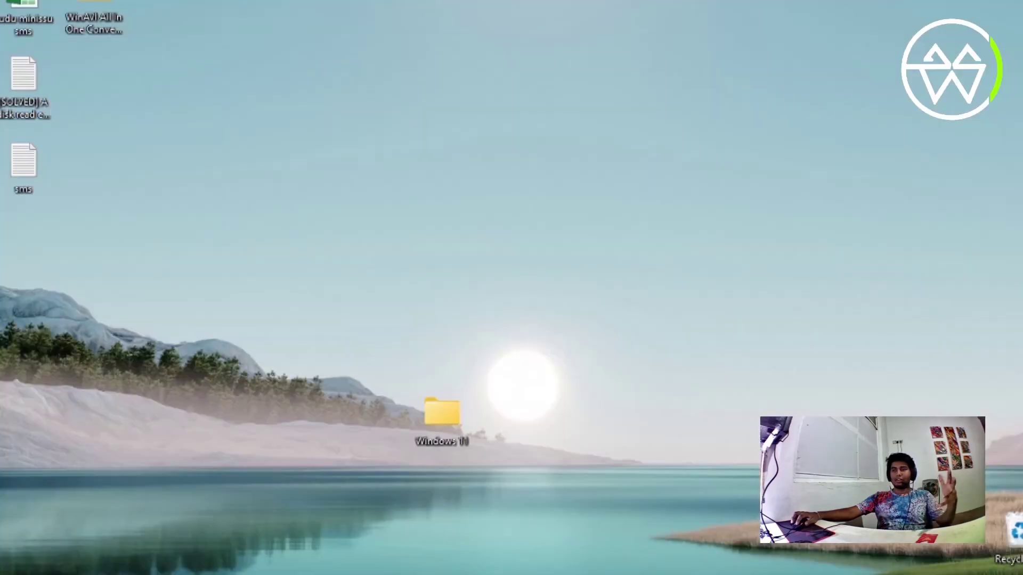
On Settings > System > About, highlight the 4.00 GB RAM and the edition Windows 11 Pro
key(super)
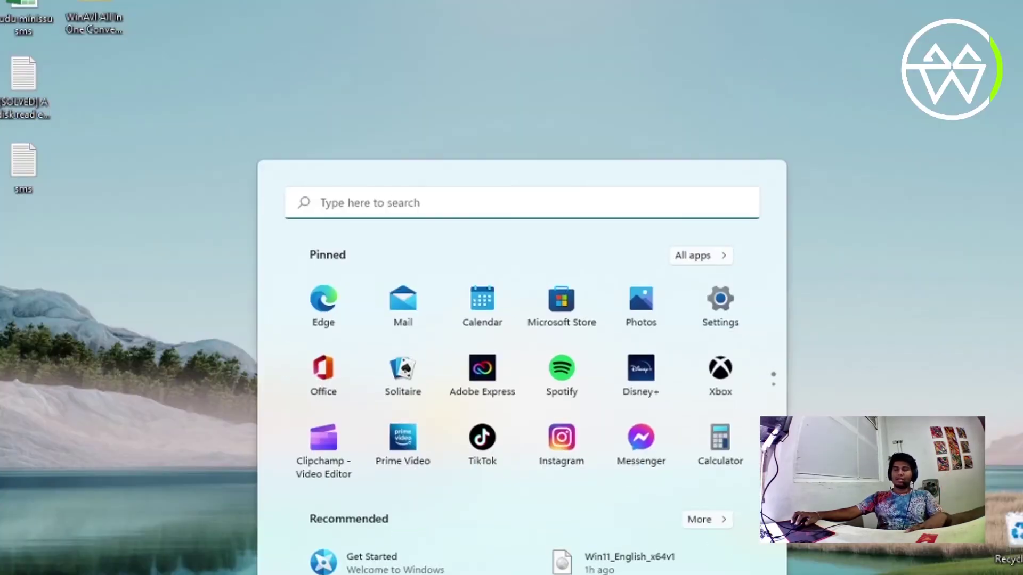
key(super)
key(super)
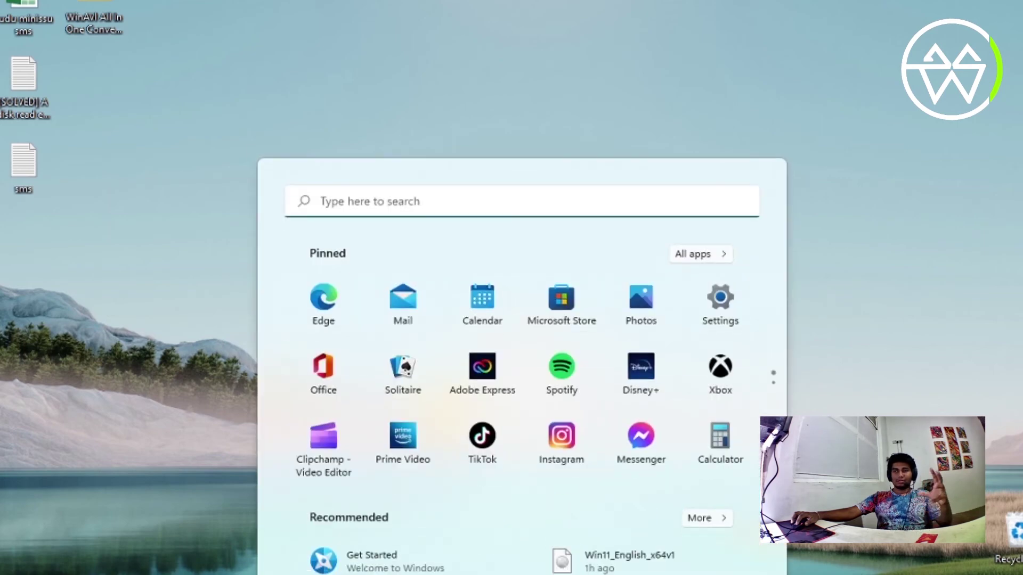
key(super)
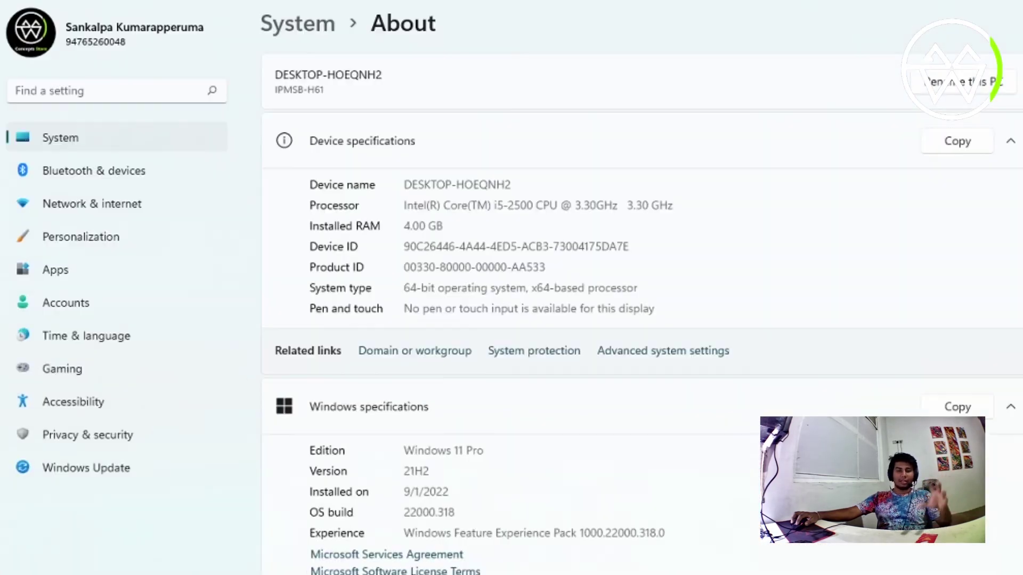
scroll(470, 286, down, 4)
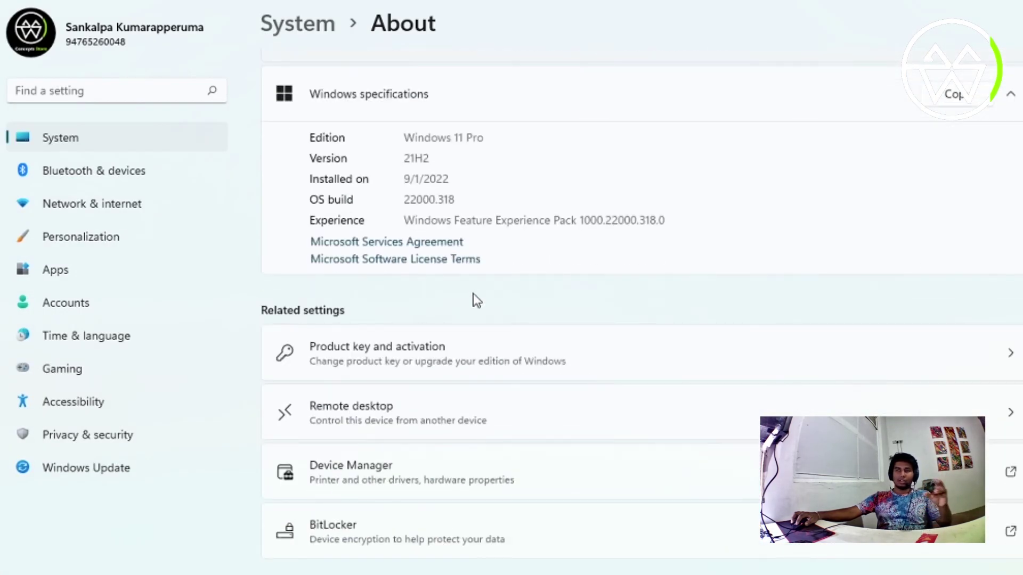
scroll(472, 293, up, 4)
drag(467, 217, 376, 228)
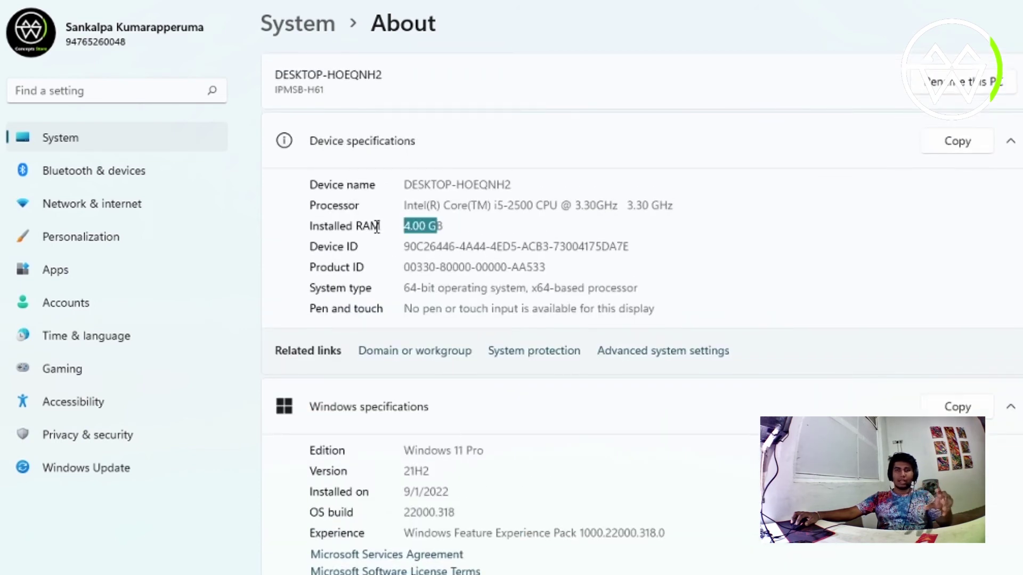
drag(492, 456, 348, 442)
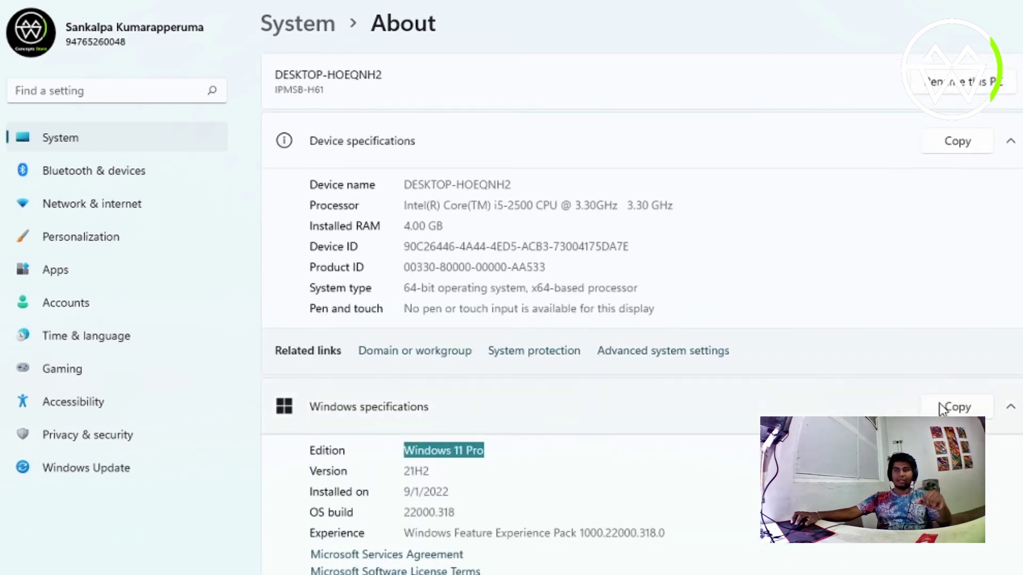